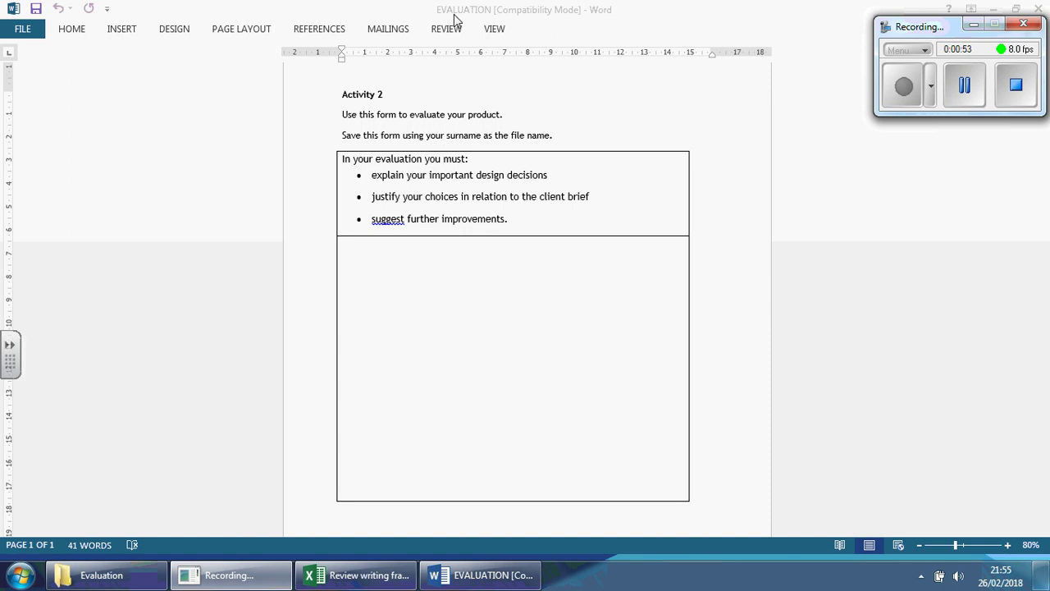
- Close the EVALUATION document and return to the Evaluation folder
click(974, 24)
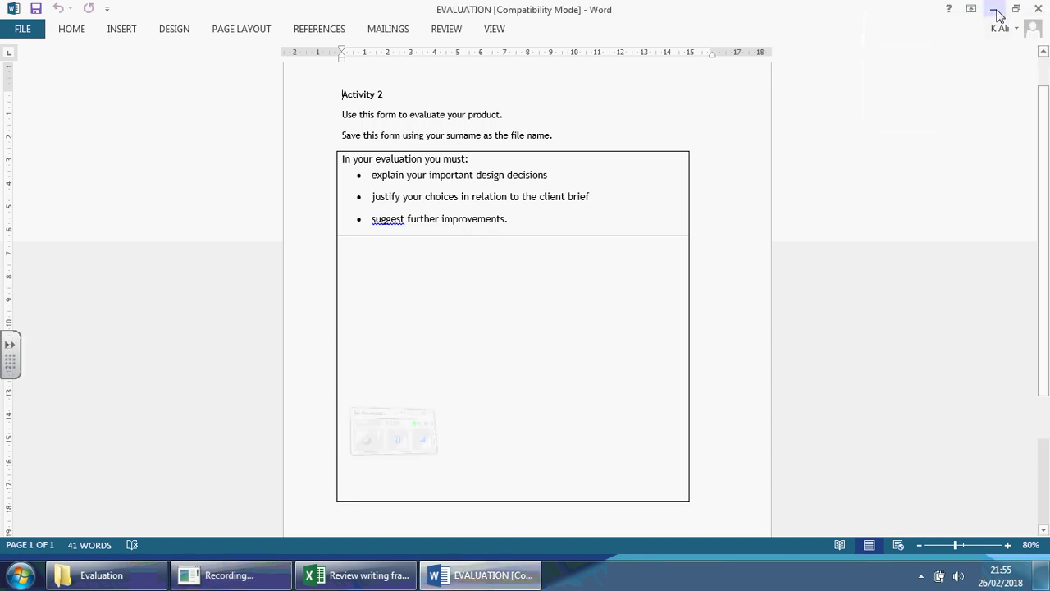
click(1037, 8)
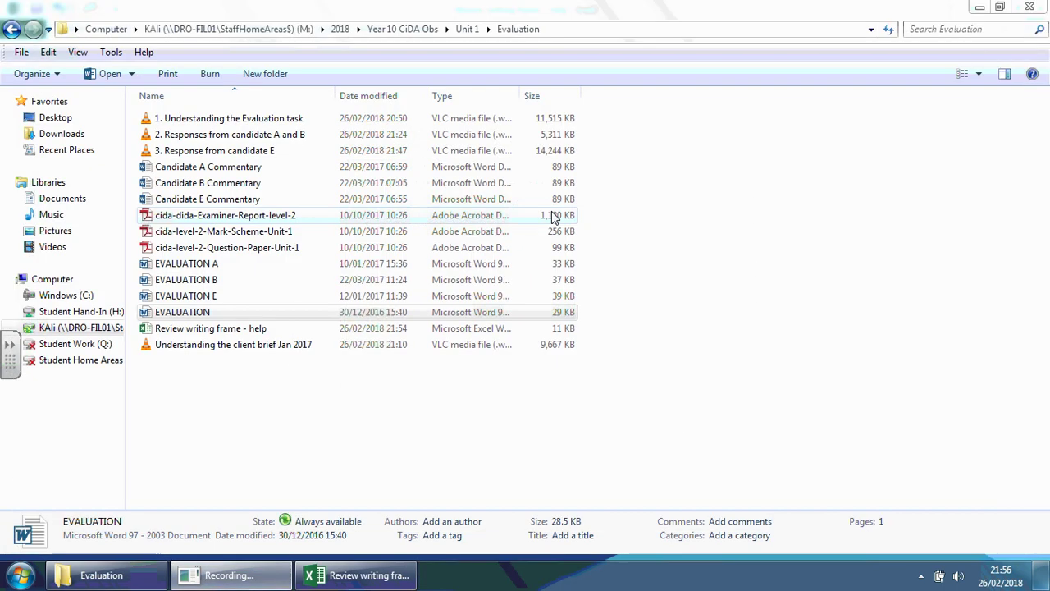
click(164, 422)
click(206, 312)
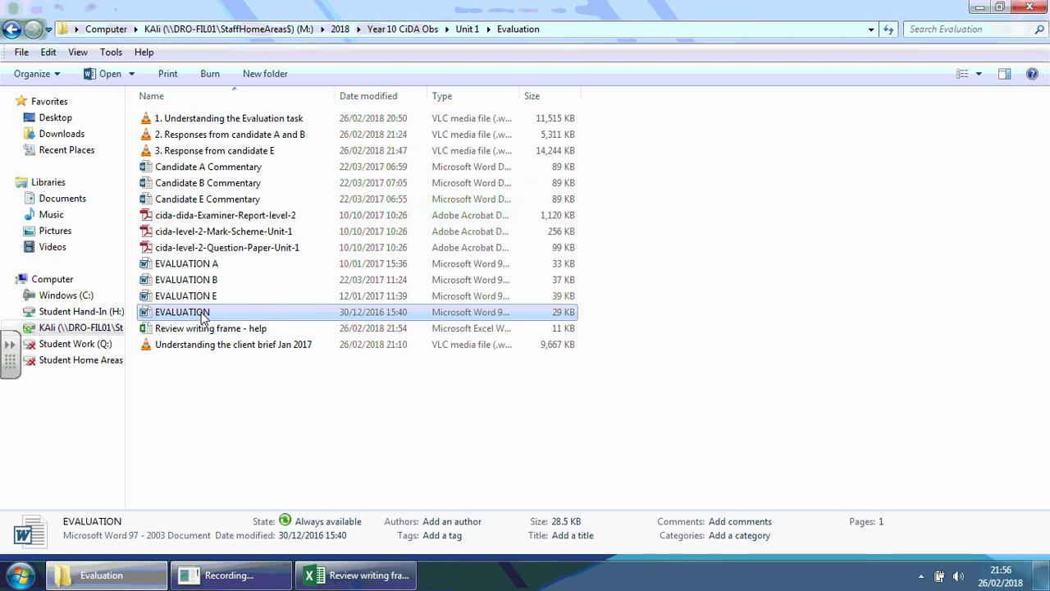
click(205, 317)
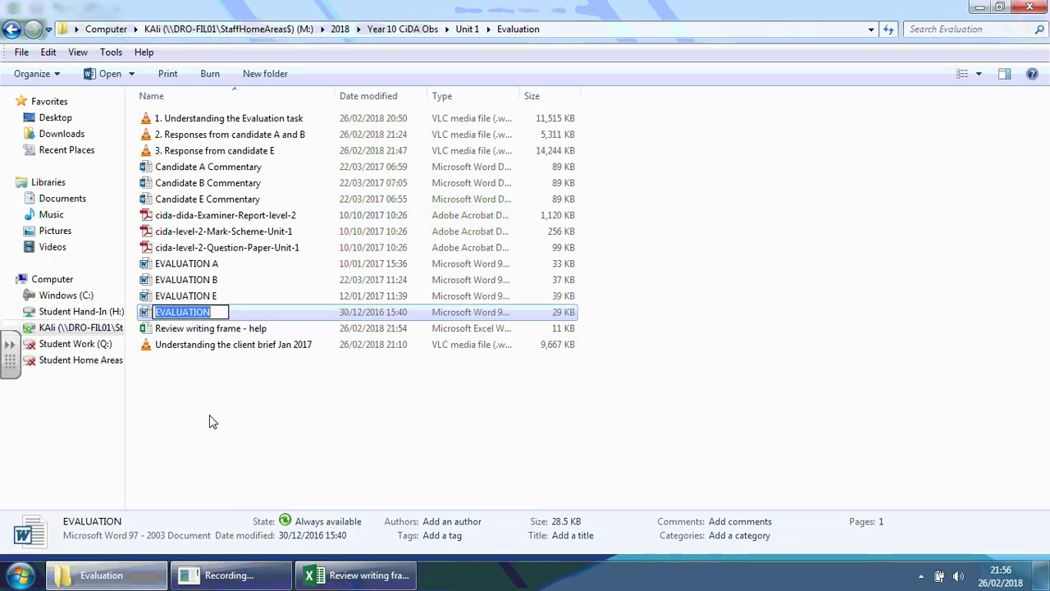
click(210, 421)
click(189, 316)
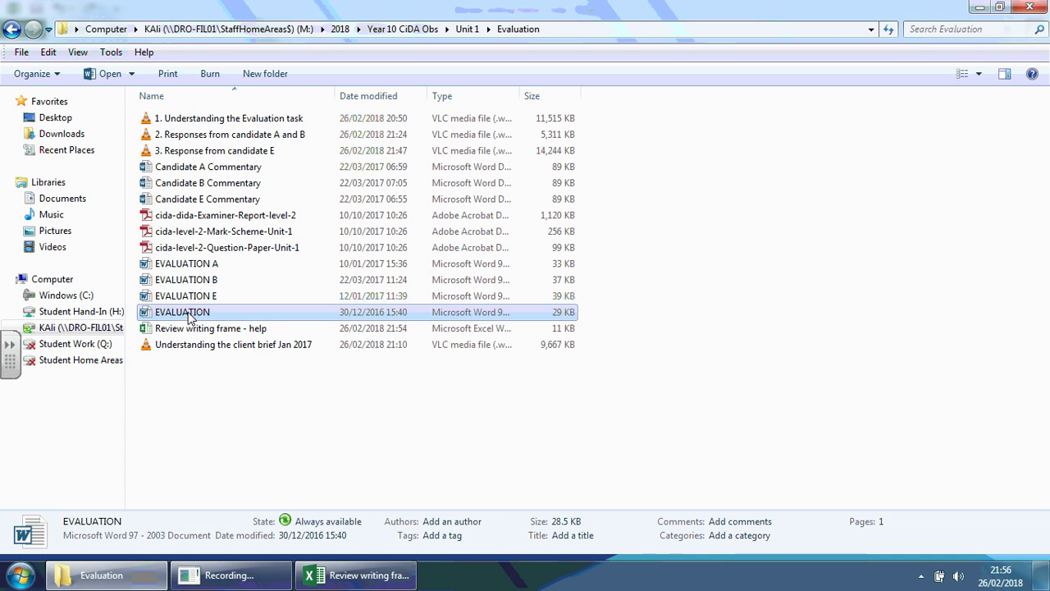
right_click(188, 316)
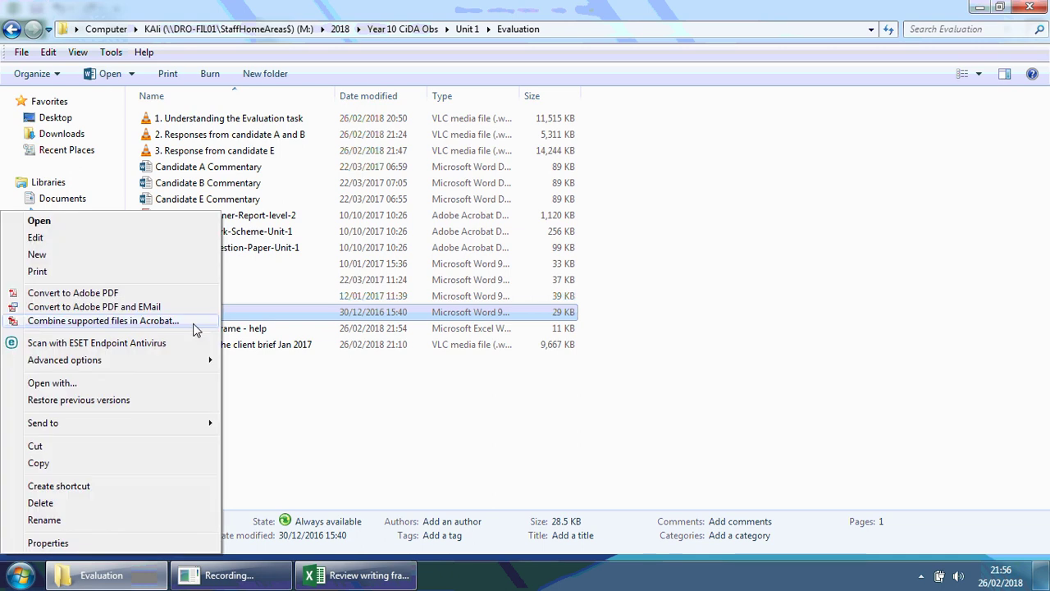
click(45, 520)
click(370, 451)
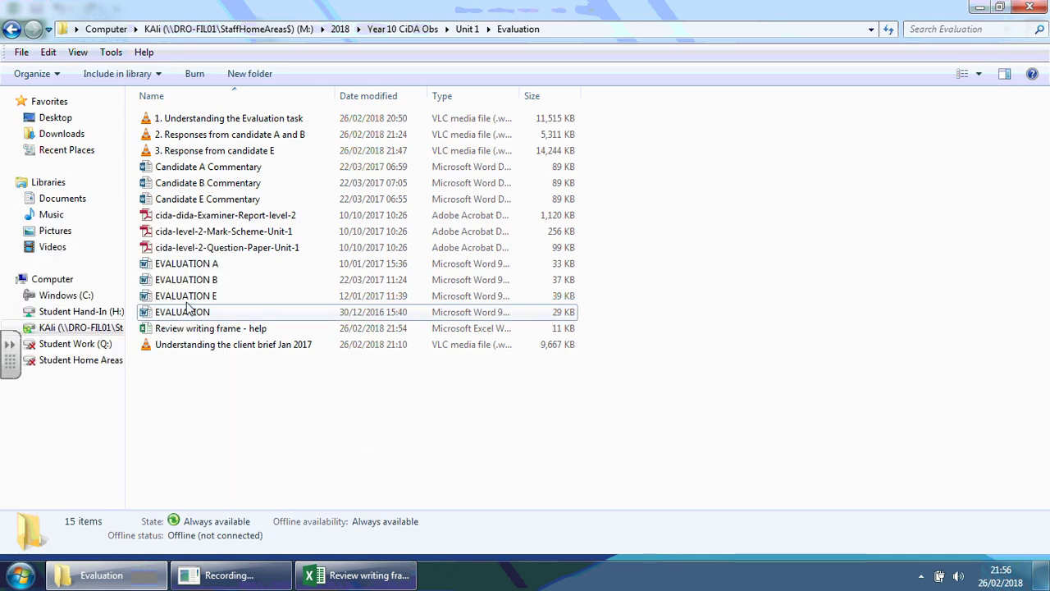
click(189, 312)
click(33, 74)
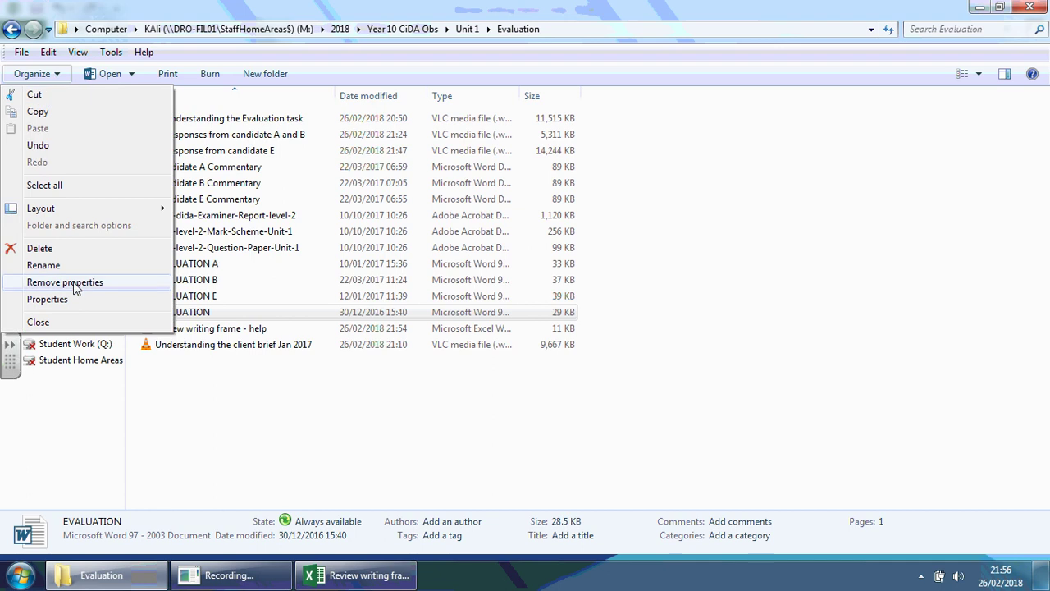
click(256, 393)
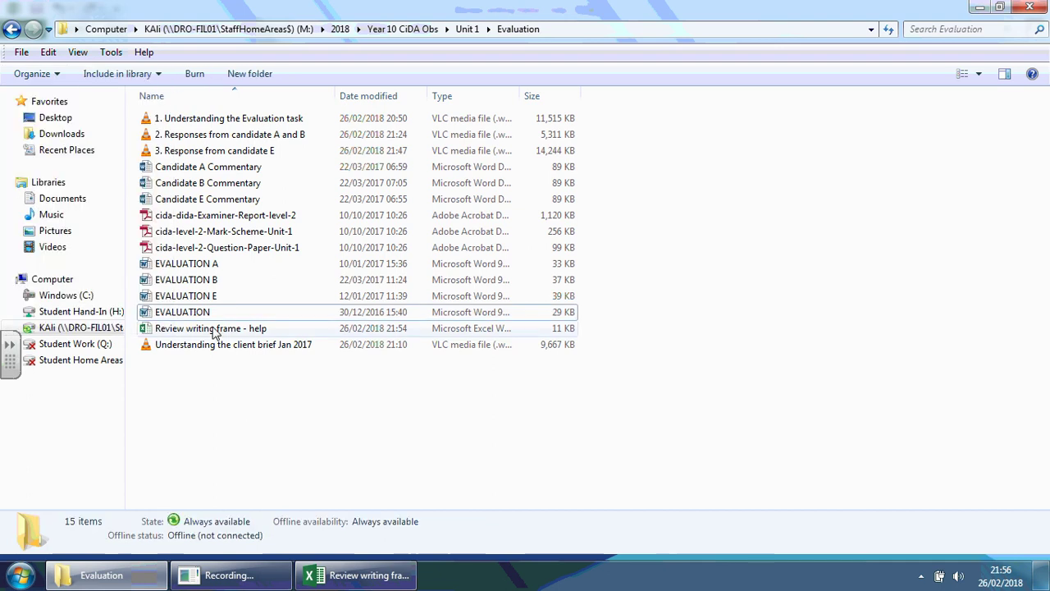
- Open the EVALUATION Word form from the folder and place the cursor in the empty answer box below the bullet points
double_click(211, 315)
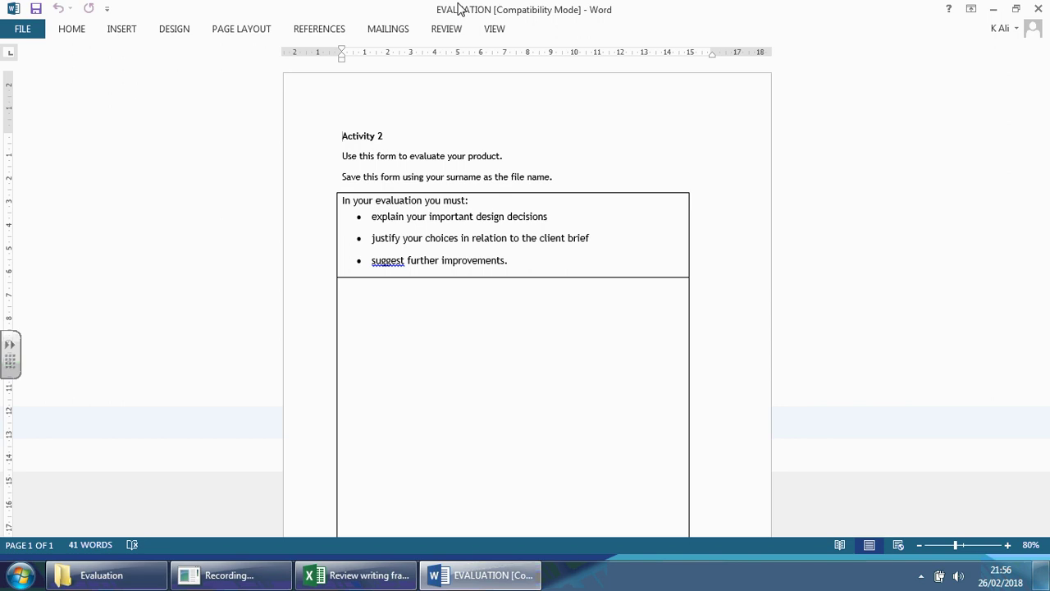
click(389, 317)
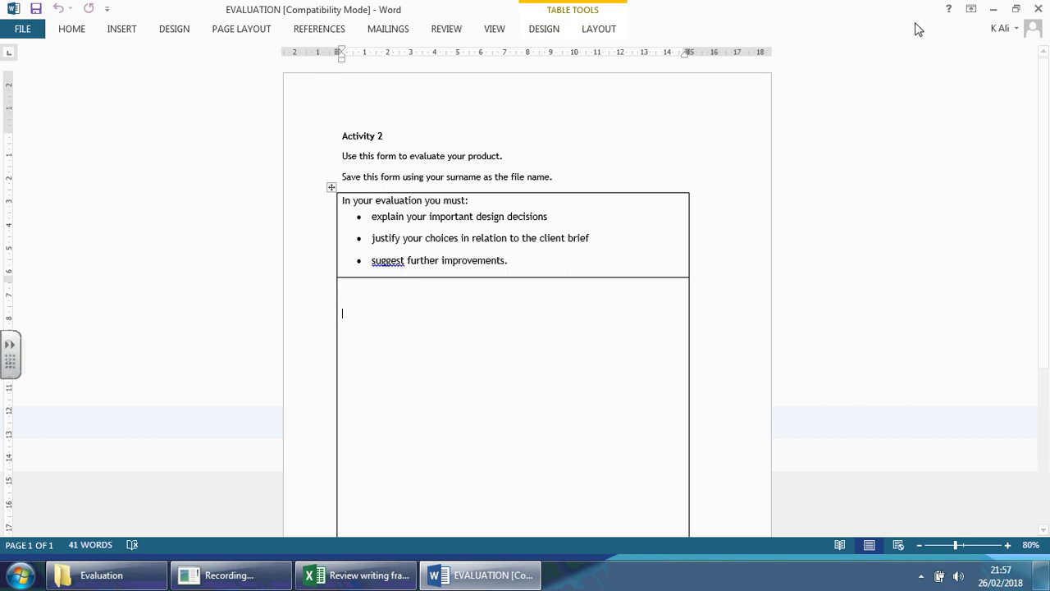
- Switch to the "Review writing frame - help" workbook in Excel and examine every topic in the General Important design Decisions column
click(994, 9)
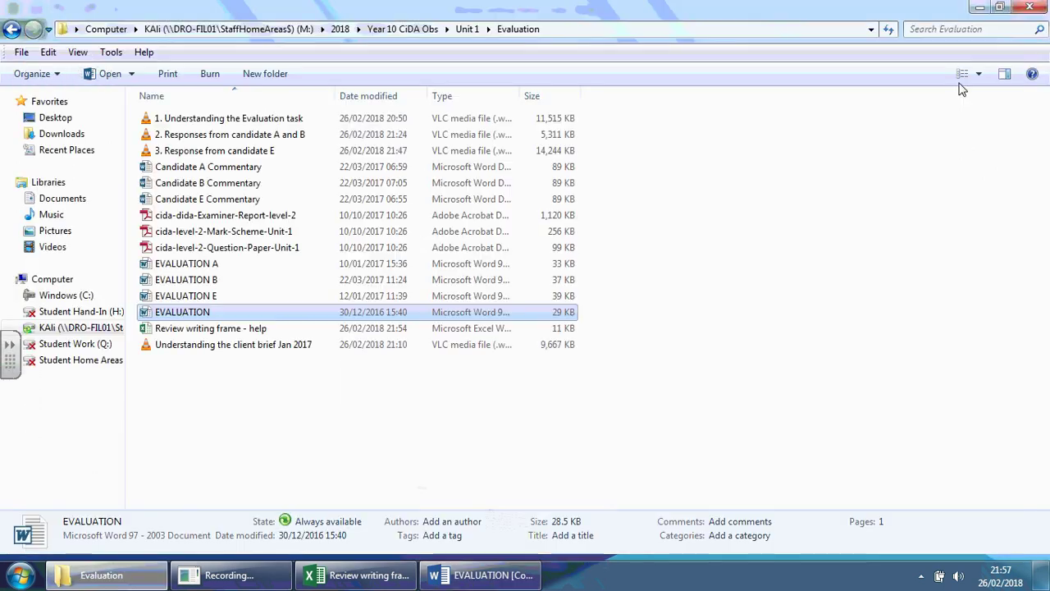
click(361, 575)
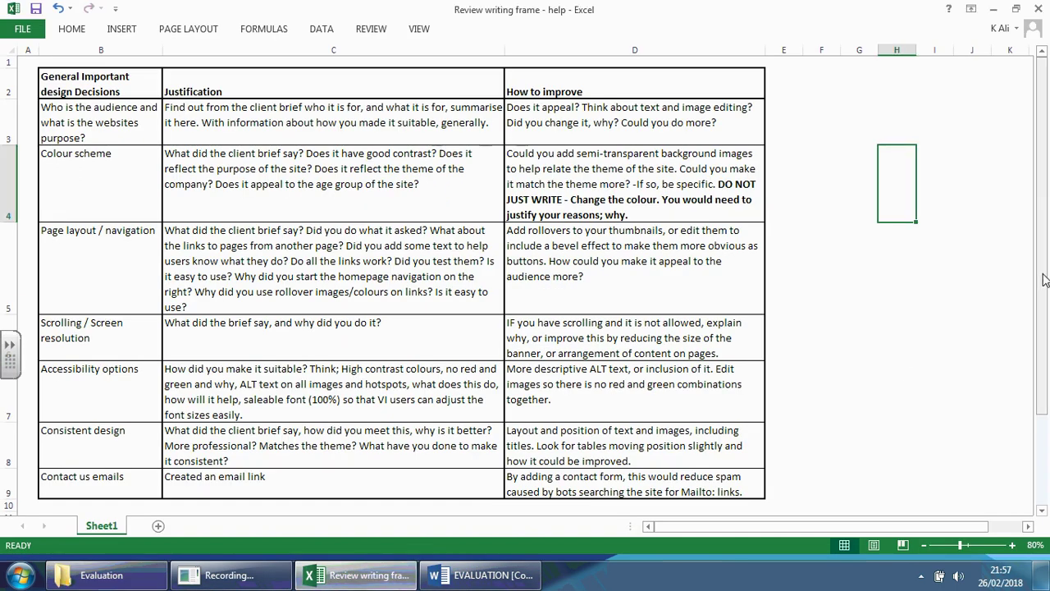
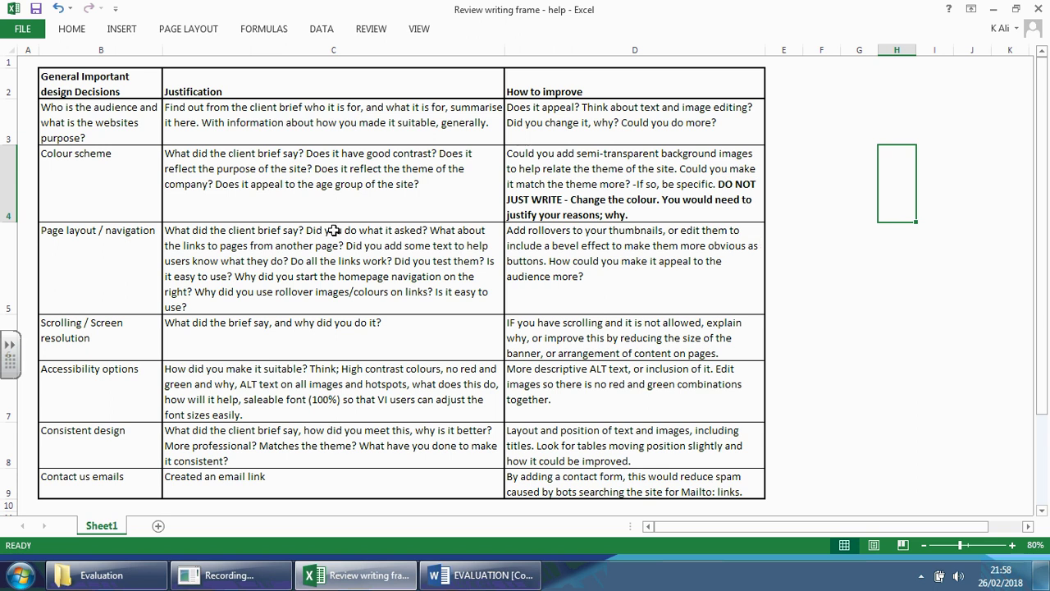
drag(49, 78, 93, 486)
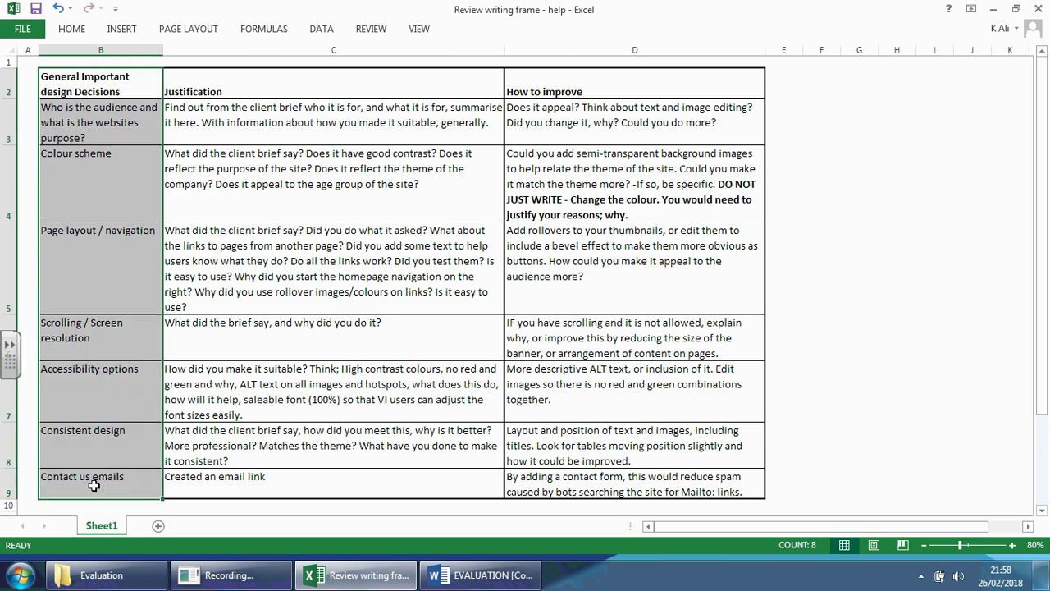
click(112, 91)
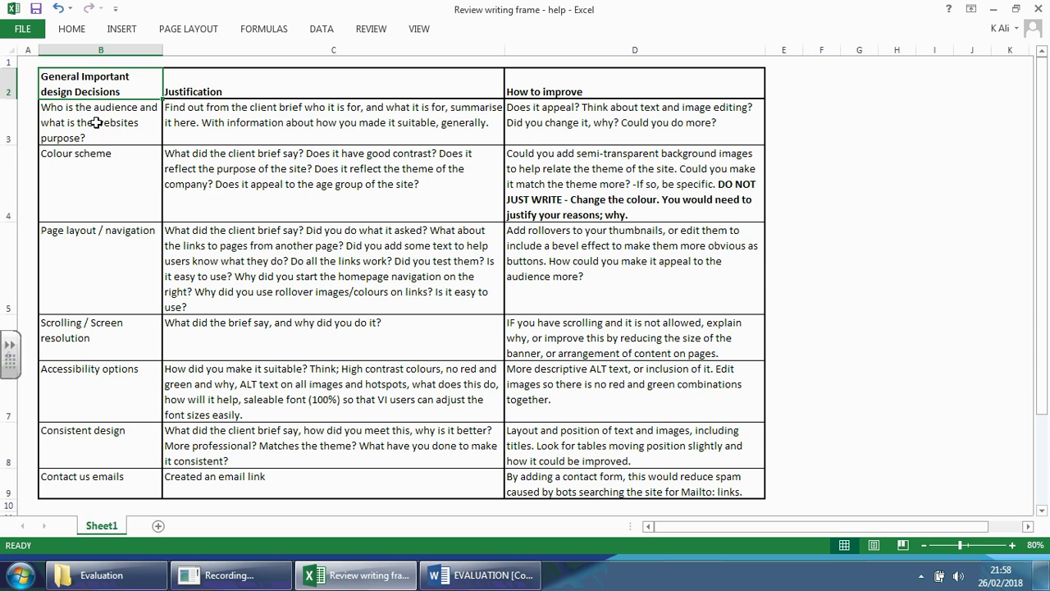
click(96, 122)
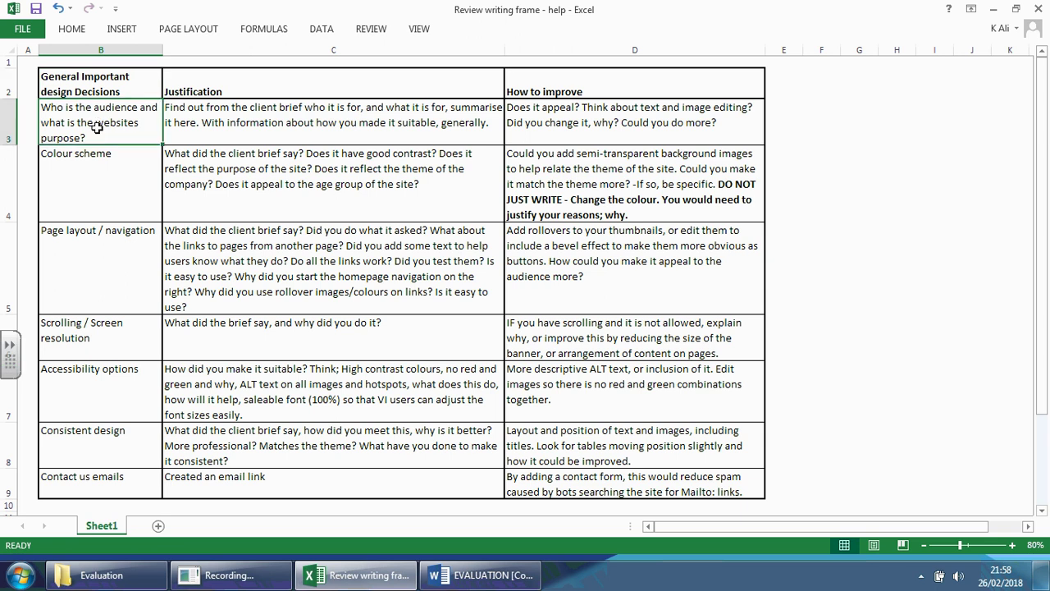
click(96, 206)
click(107, 264)
click(109, 333)
click(108, 384)
click(103, 445)
click(110, 479)
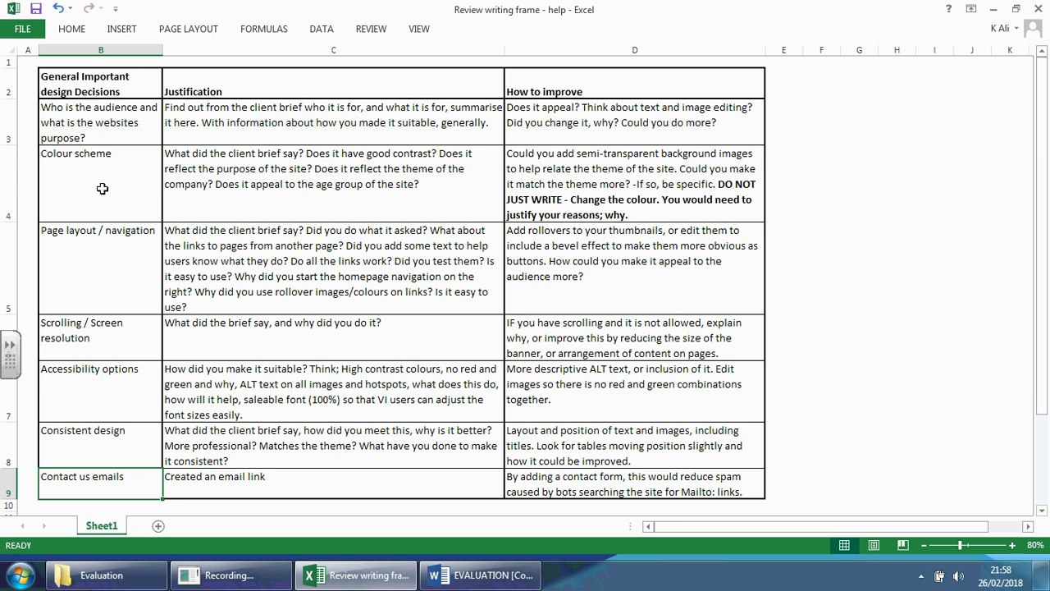
- Go through the design decisions again one by one, from audience and purpose down to Contact us emails
click(113, 118)
click(107, 164)
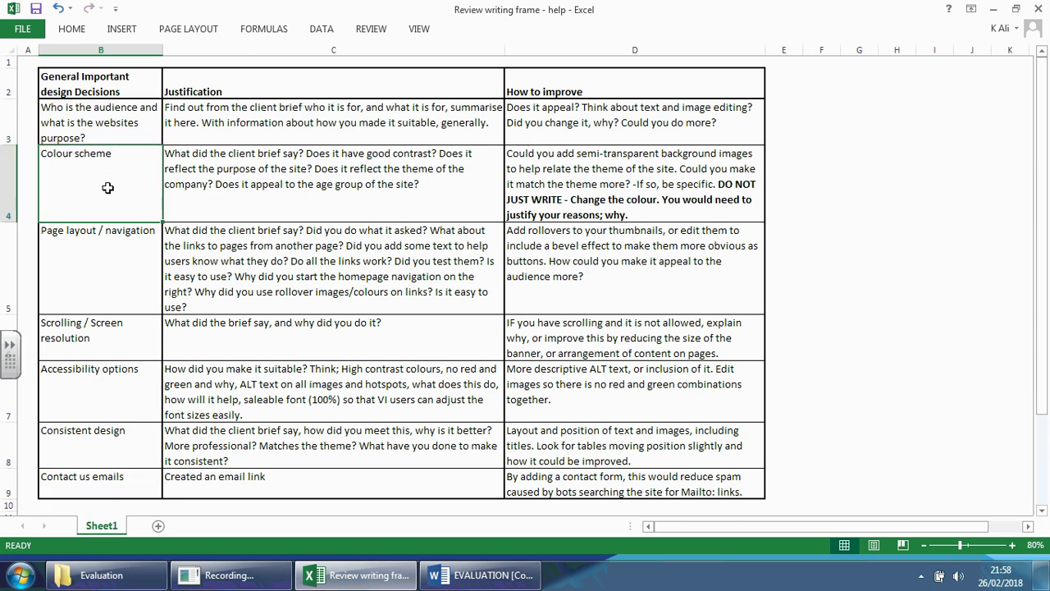
click(72, 242)
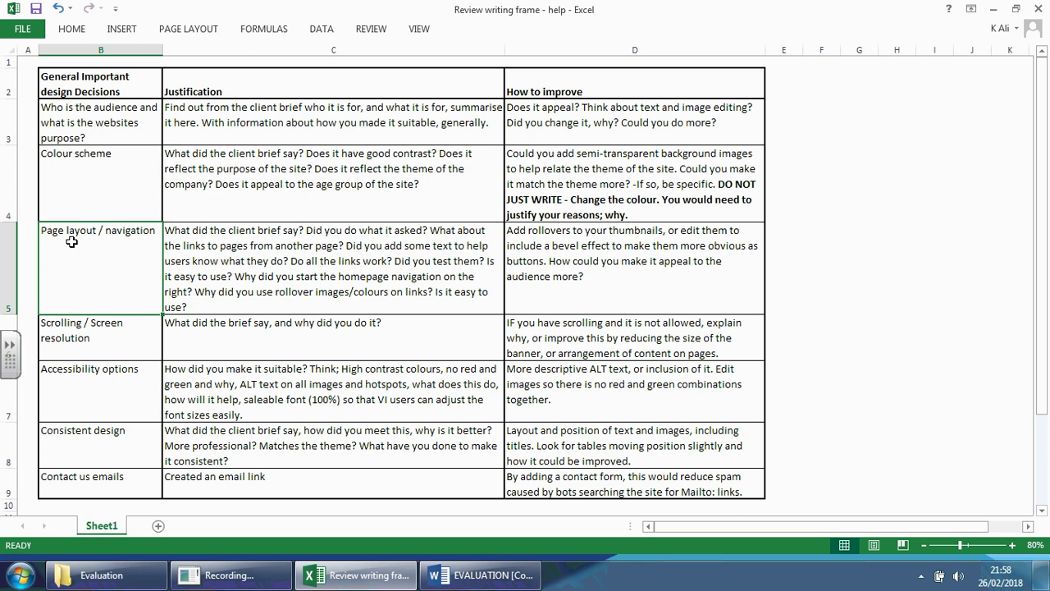
click(134, 353)
click(129, 366)
click(135, 441)
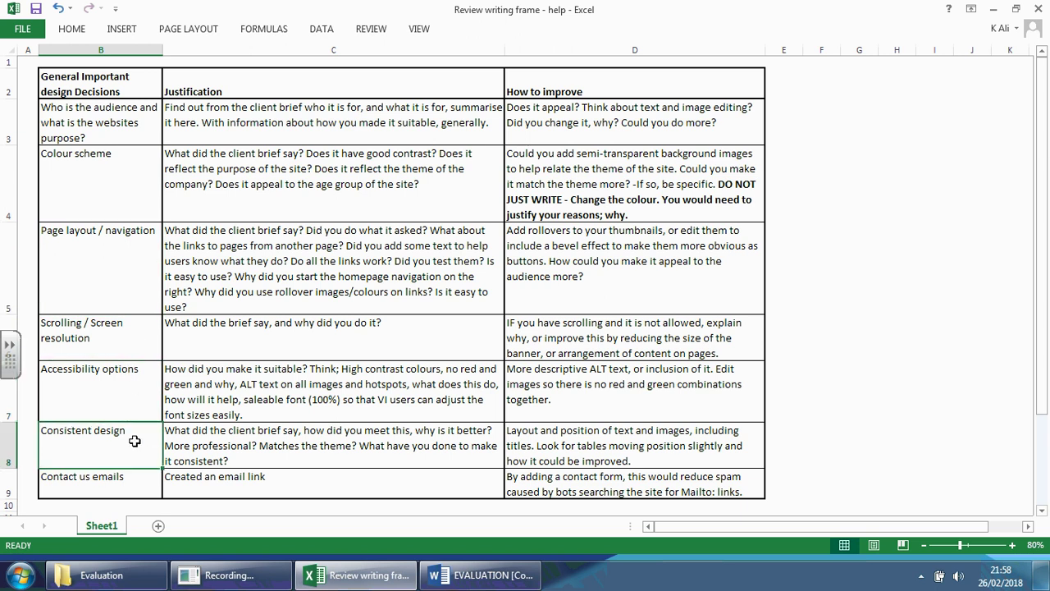
click(115, 489)
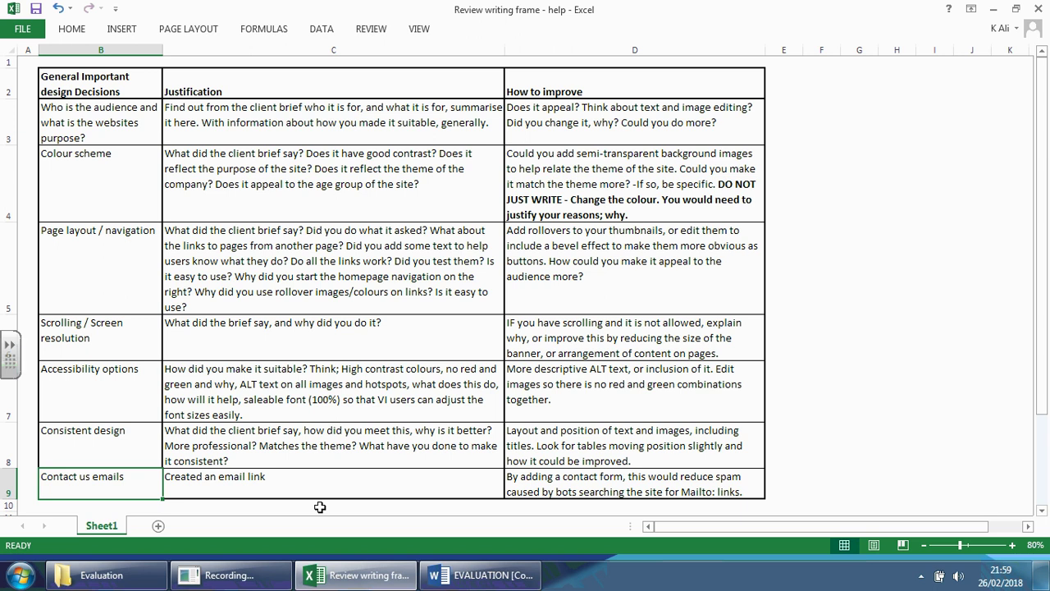
- Examine the decisions and justifications together, focusing on the audience and purpose row's decision, justification and improvement cells
drag(239, 78, 136, 477)
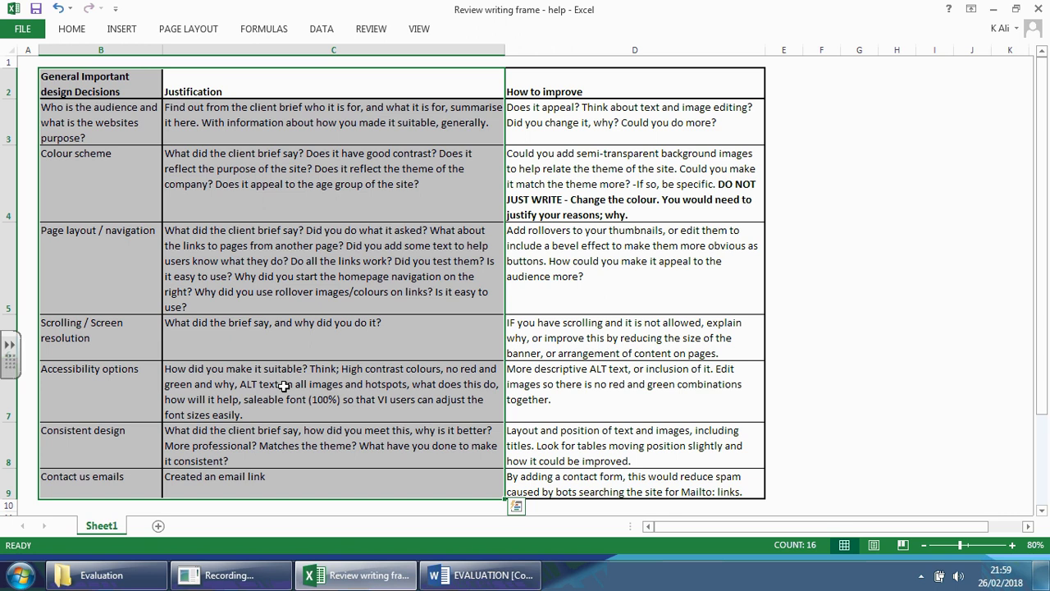
click(103, 117)
click(225, 122)
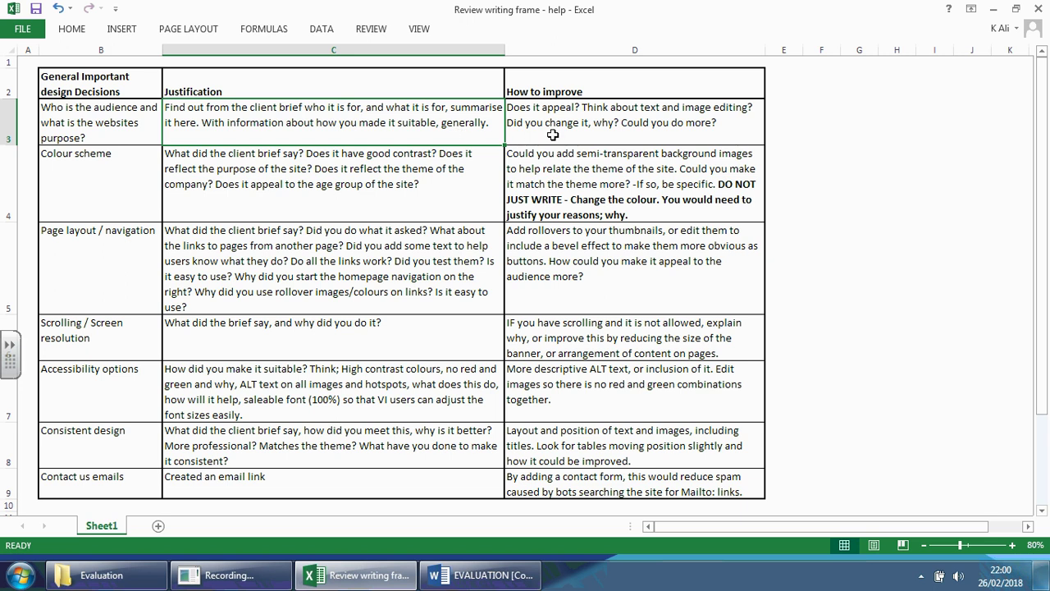
click(741, 129)
click(425, 123)
click(90, 117)
click(345, 120)
click(565, 122)
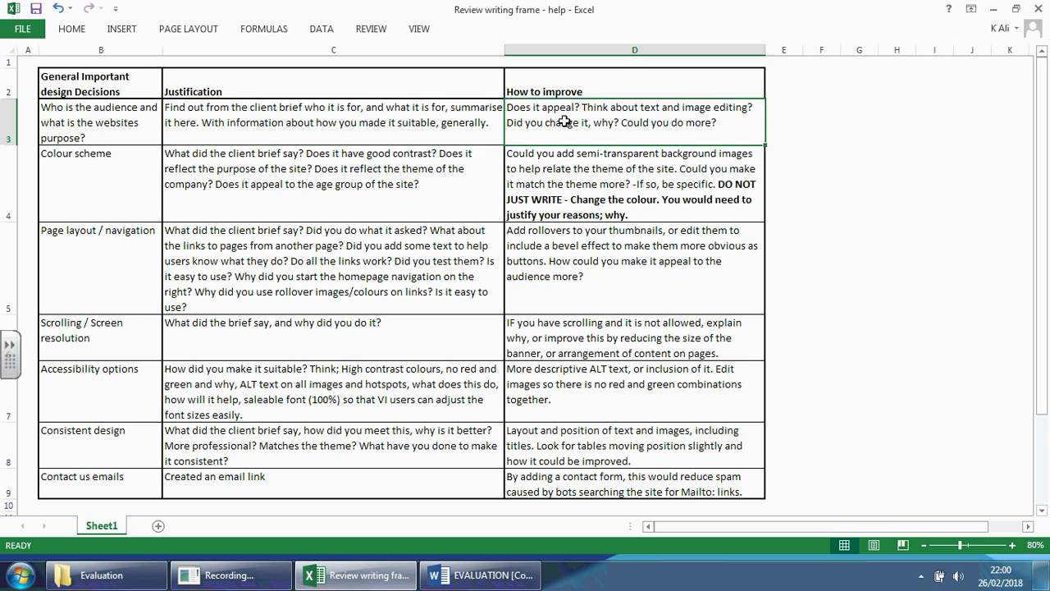
- Review the audience and colour scheme rows across all columns, and compare the design decisions with their justifications row by row
drag(95, 123, 601, 122)
drag(74, 178, 577, 168)
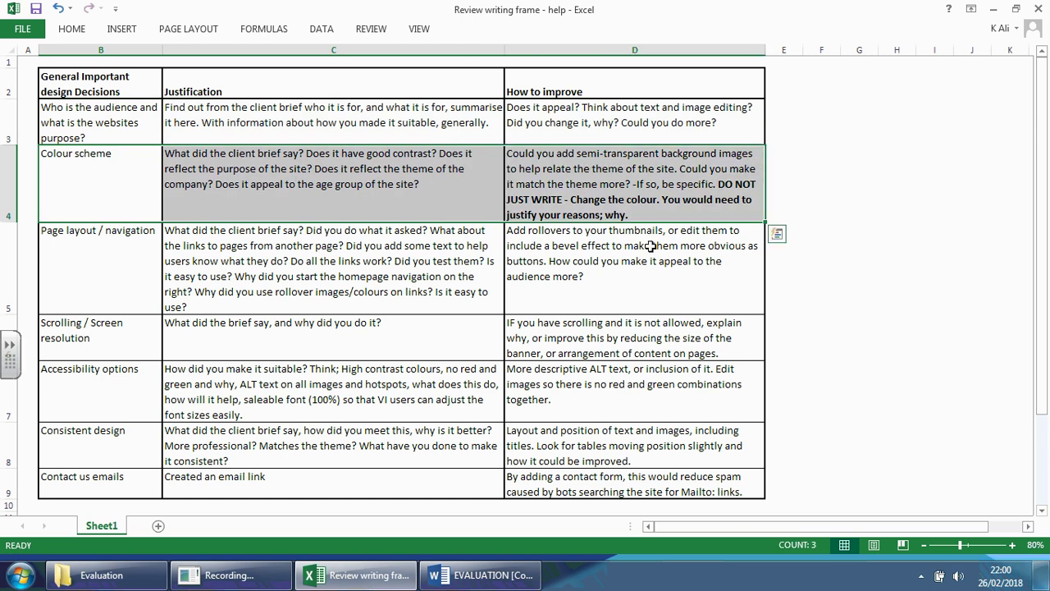
drag(118, 127, 353, 131)
drag(101, 187, 341, 190)
drag(103, 274, 268, 271)
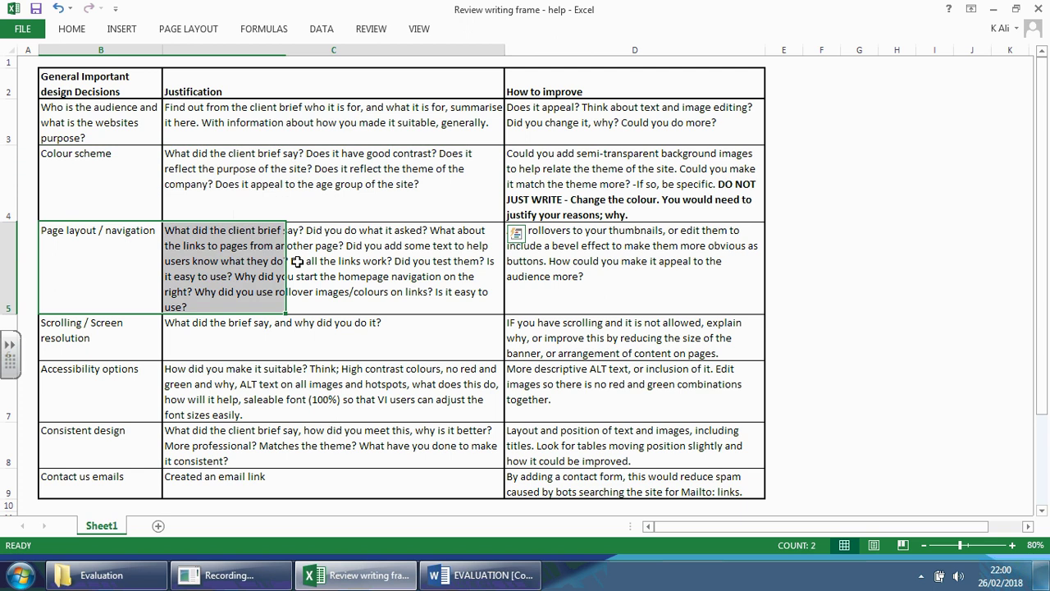
drag(64, 334, 271, 332)
drag(98, 417, 484, 390)
drag(194, 447, 324, 481)
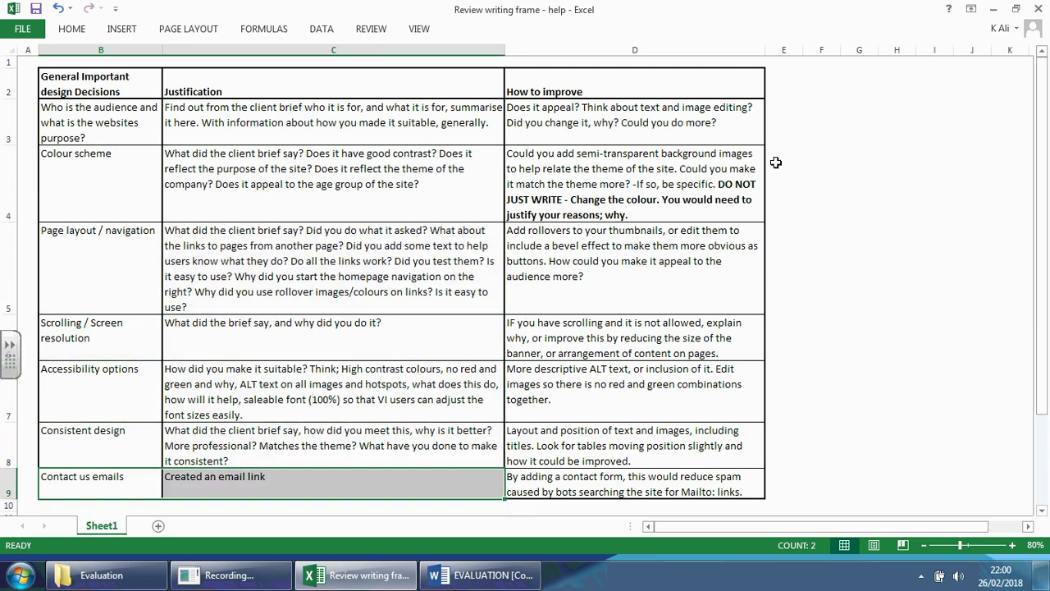
- Examine the How to improve column, stepping through its suggestions from the audience row to the scrolling and screen resolution row
drag(631, 110, 630, 487)
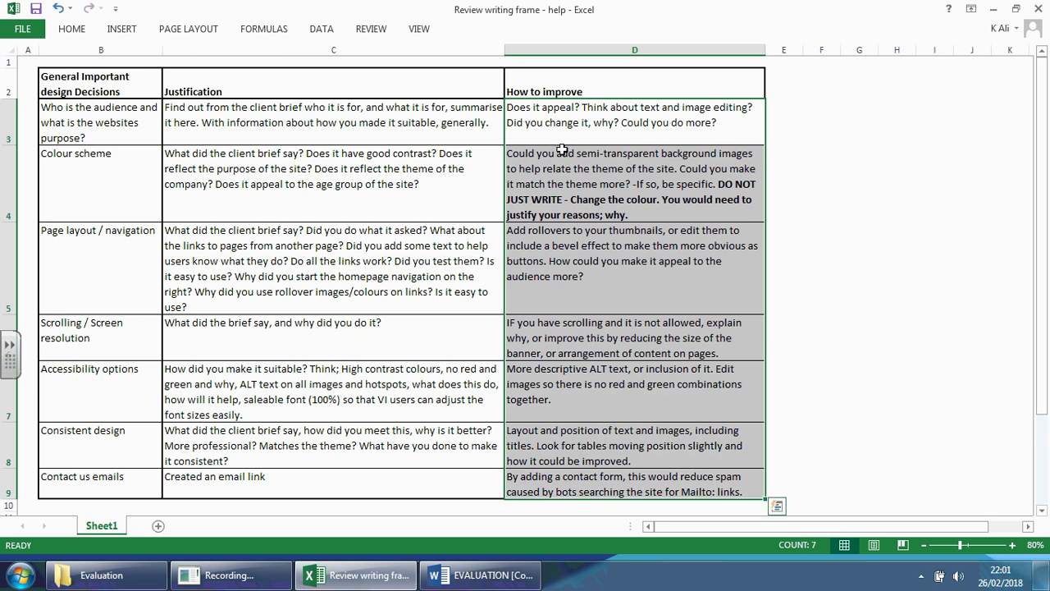
click(617, 129)
click(617, 200)
click(632, 270)
click(655, 351)
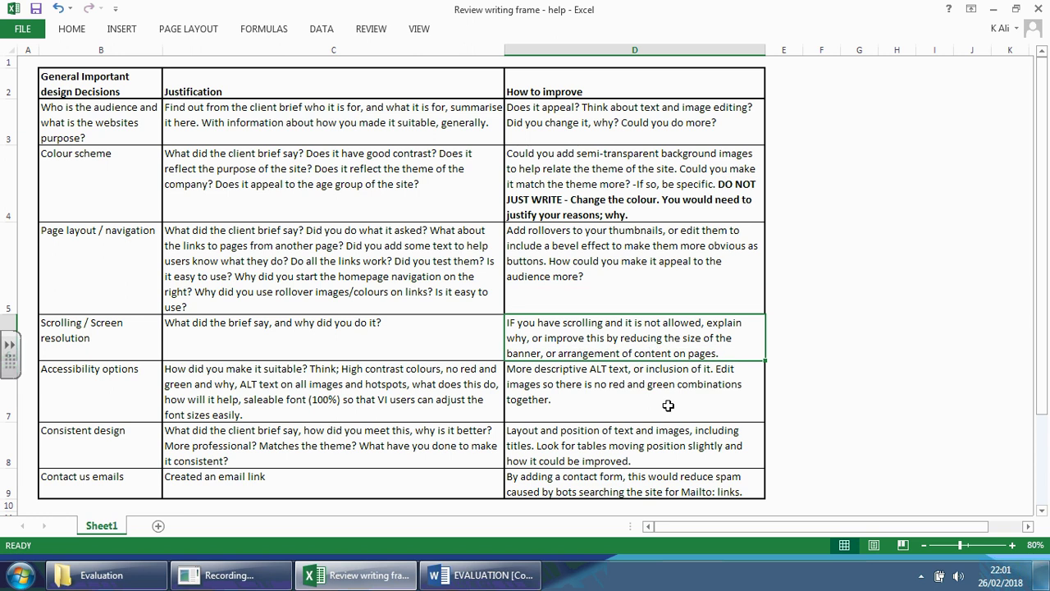
- Read across the audience, colour scheme and page layout rows from decision to improvement, and revisit the audience row's decision and justification
drag(112, 123, 544, 129)
drag(118, 171, 629, 178)
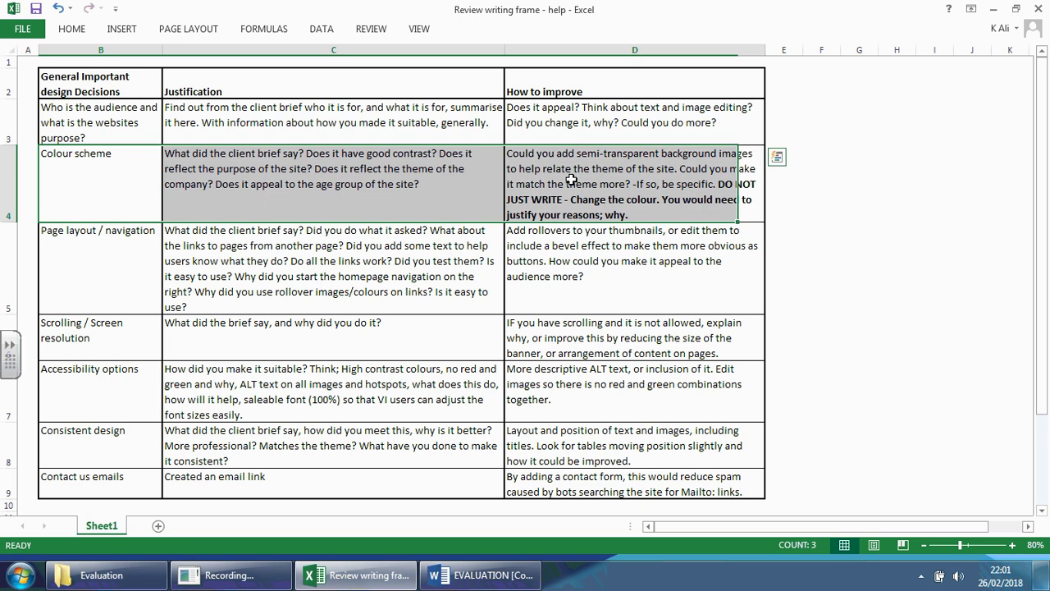
drag(100, 270, 574, 271)
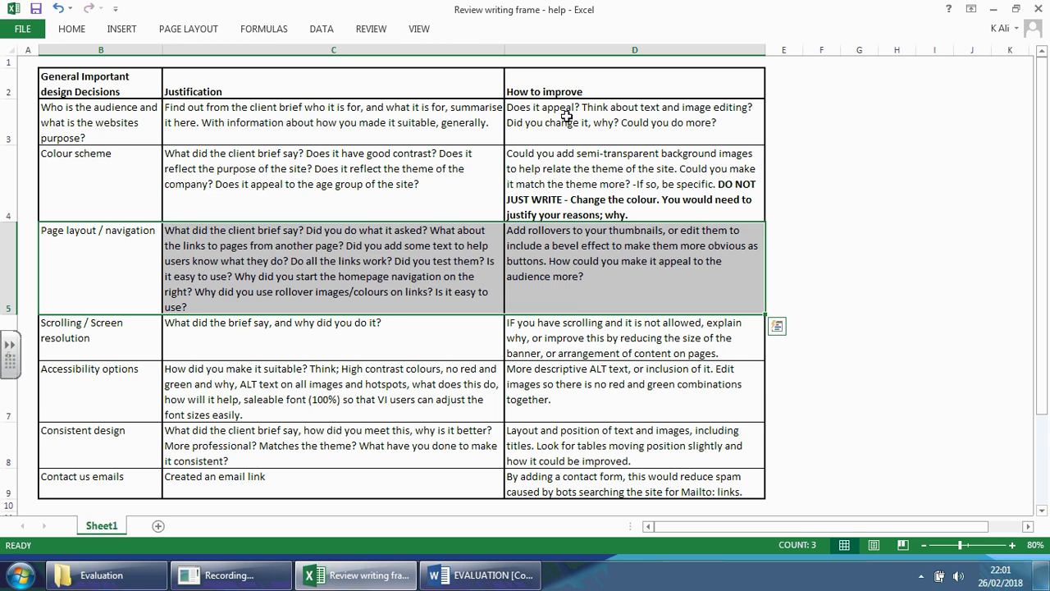
click(424, 120)
drag(197, 128, 146, 128)
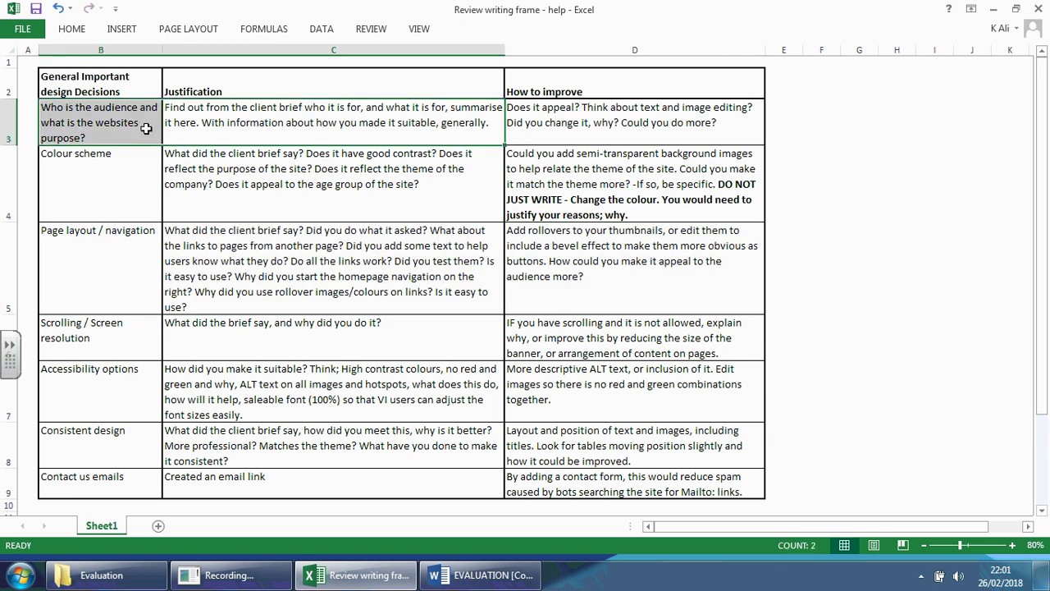